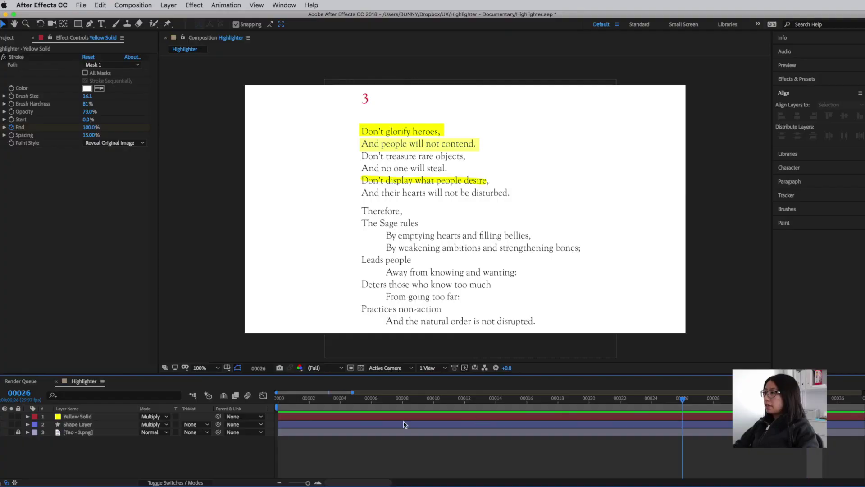
Step: Rewind to frame 0 with Tao - 3.png on top of the stack, hiding the existing highlights
left_click_drag(465, 398, 277, 398)
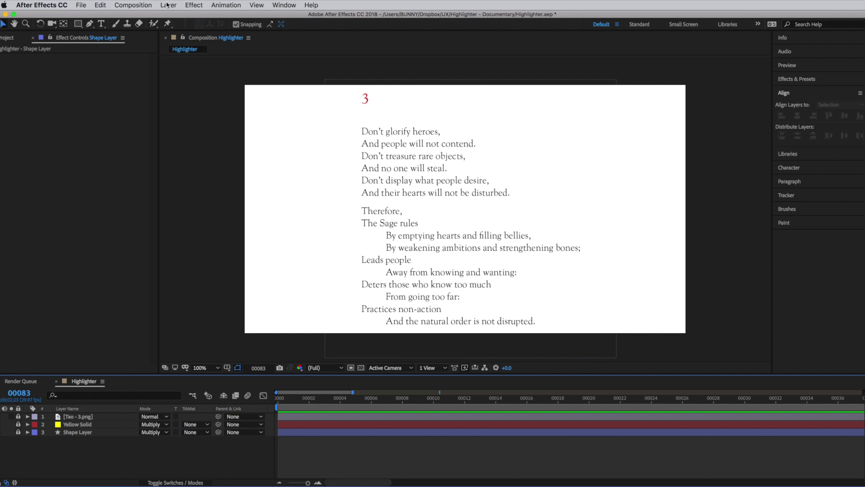
left_click(168, 5)
Step: Add a new shape layer and draw a yellow rectangle over the word 'Therefore,'
mouse_move(180, 16)
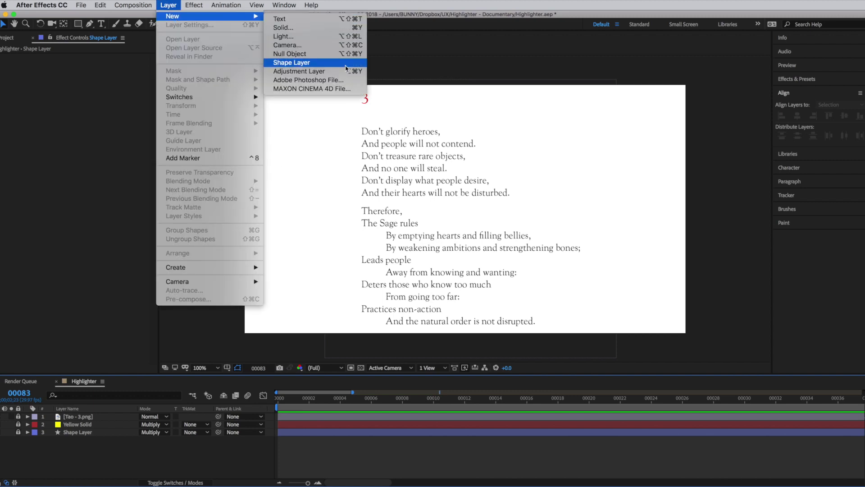
left_click(346, 65)
key("q")
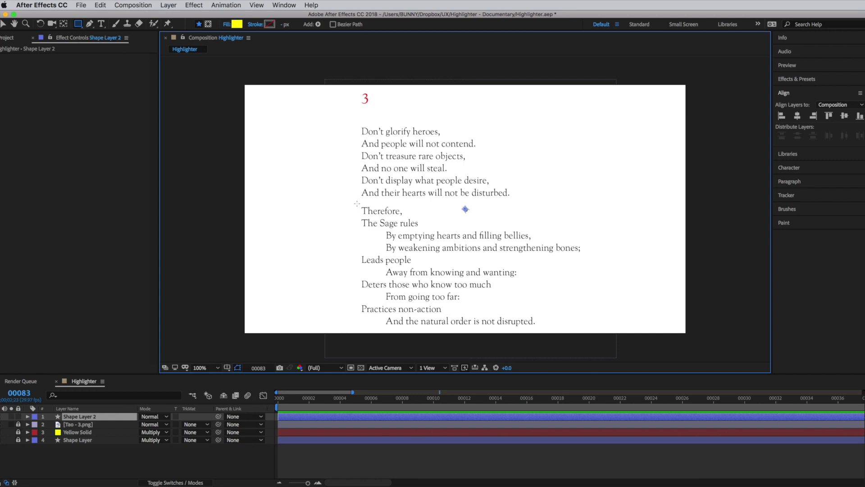
left_click_drag(357, 205, 408, 218)
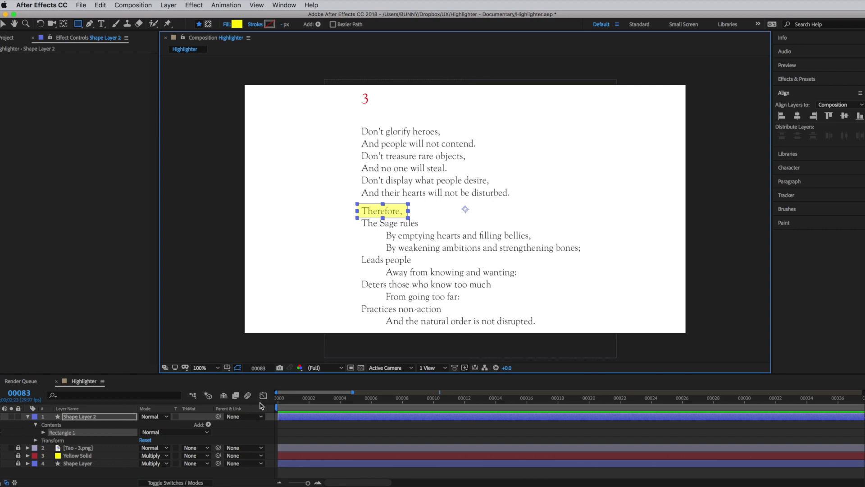
Step: Set Rectangle 1's Fill 1 opacity to 100%
left_click(44, 432)
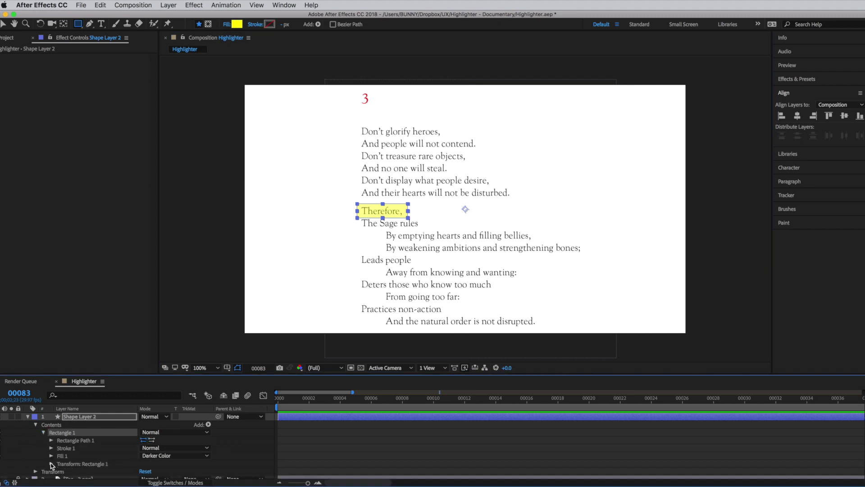
left_click(51, 456)
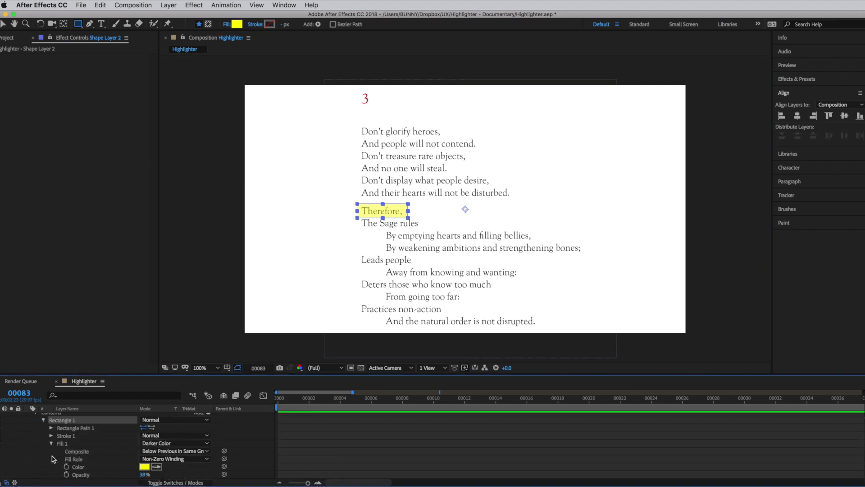
scroll(108, 457, "down", 1)
left_click(146, 459)
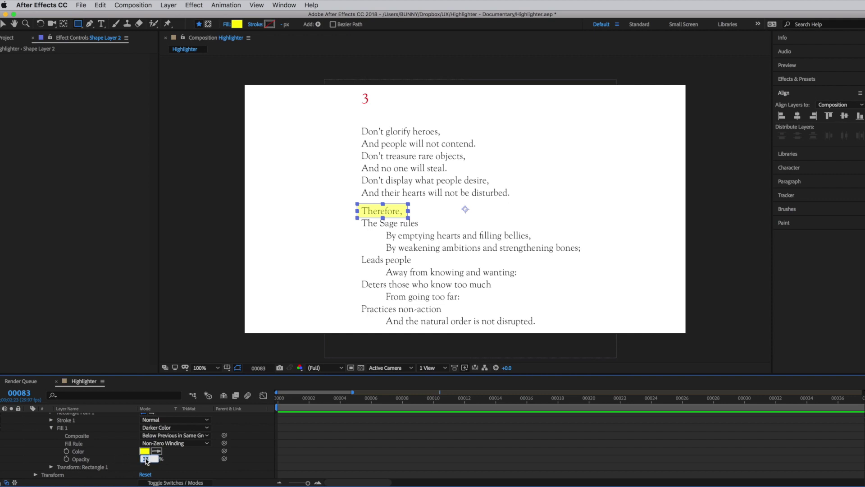
type("100")
key("Return")
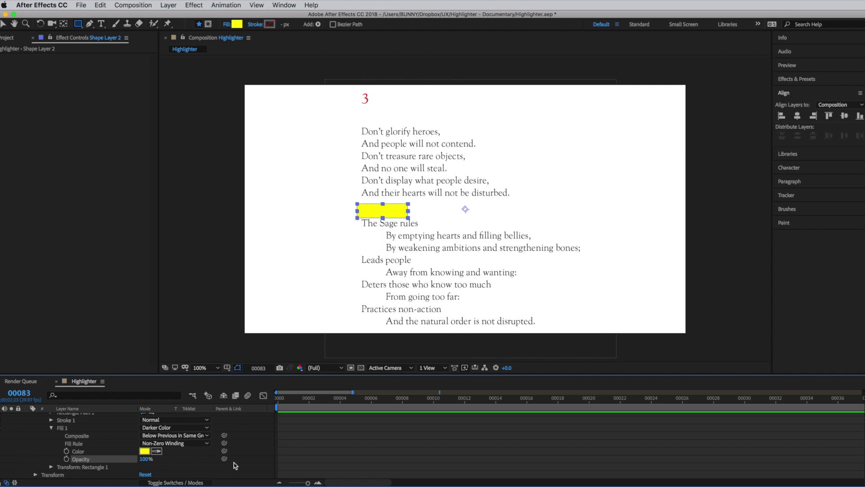
scroll(181, 449, "up", 2)
scroll(182, 449, "up", 2)
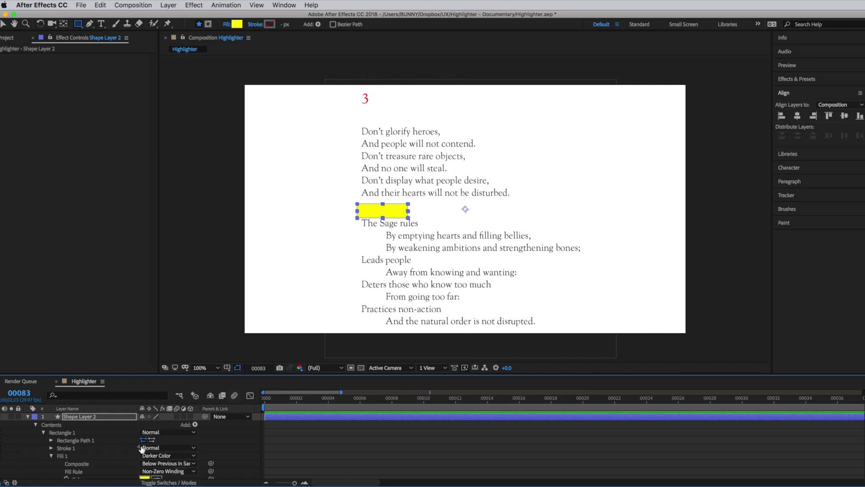
Step: Toggle Switches / Modes so Shape Layer 2's Mode column is visible
left_click(181, 482)
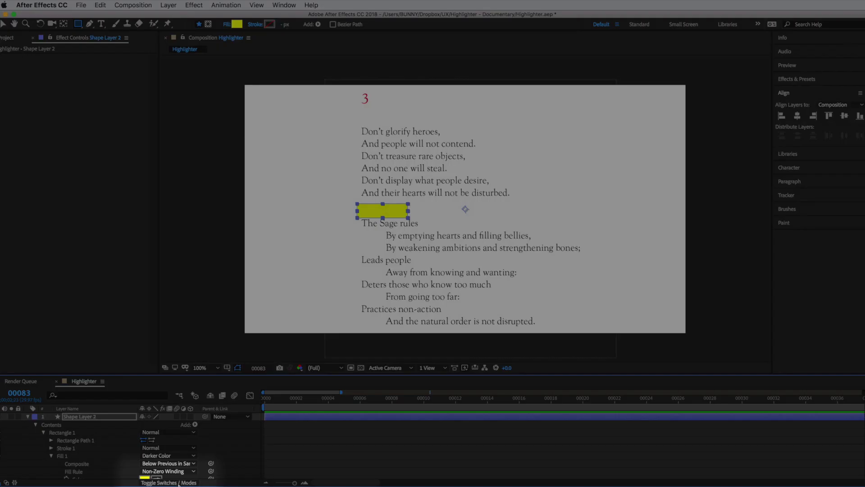
left_click(179, 482)
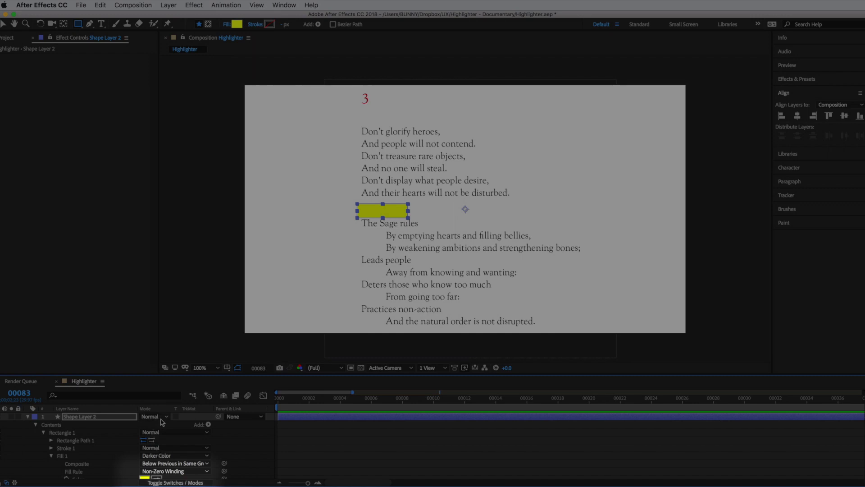
left_click(182, 482)
left_click(184, 483)
Step: Set Shape Layer 2 to Multiply and draw a second highlight over 'Leads people'
left_click(155, 417)
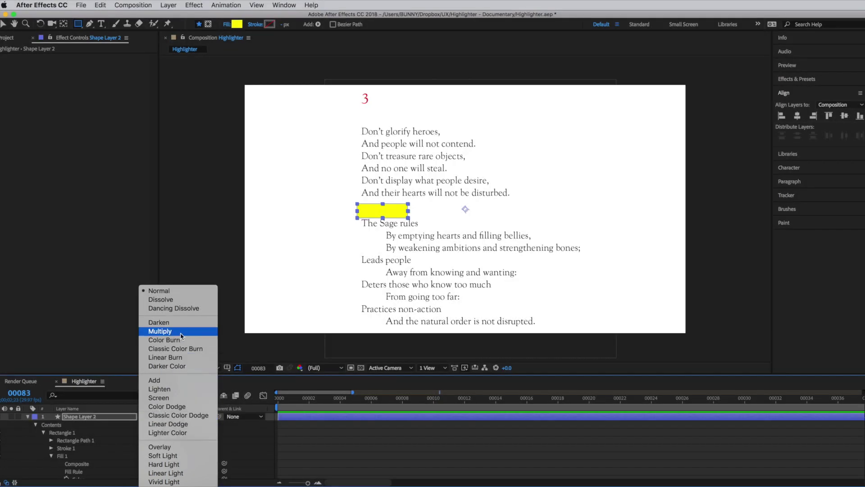
left_click(161, 331)
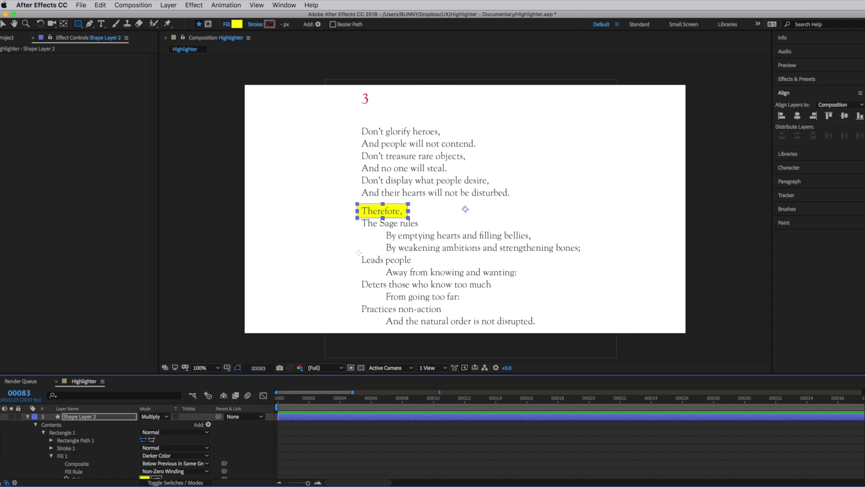
left_click_drag(358, 254, 419, 266)
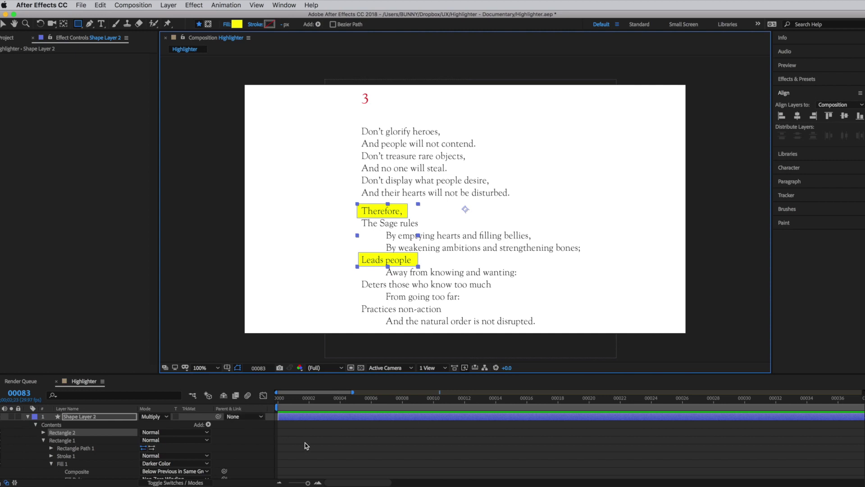
Step: Expand Rectangle 1 to show its Transform: Rectangle 1 properties in the timeline
left_click(43, 440)
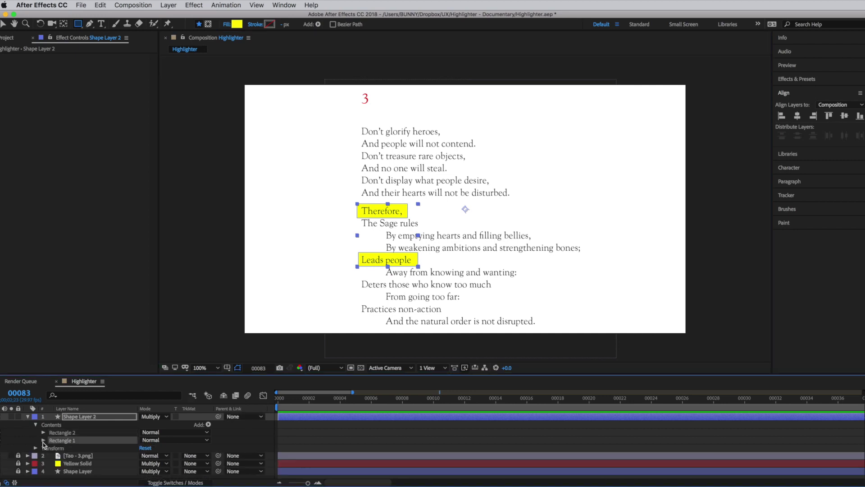
left_click(43, 440)
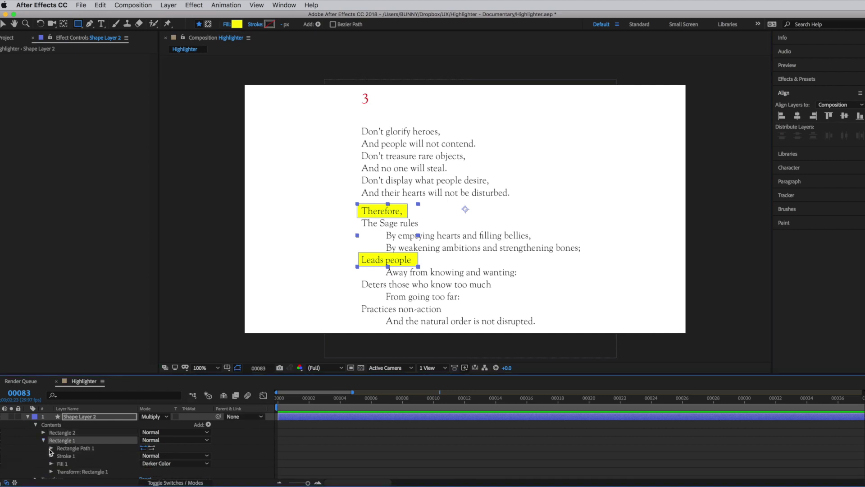
scroll(51, 452, "down", 2)
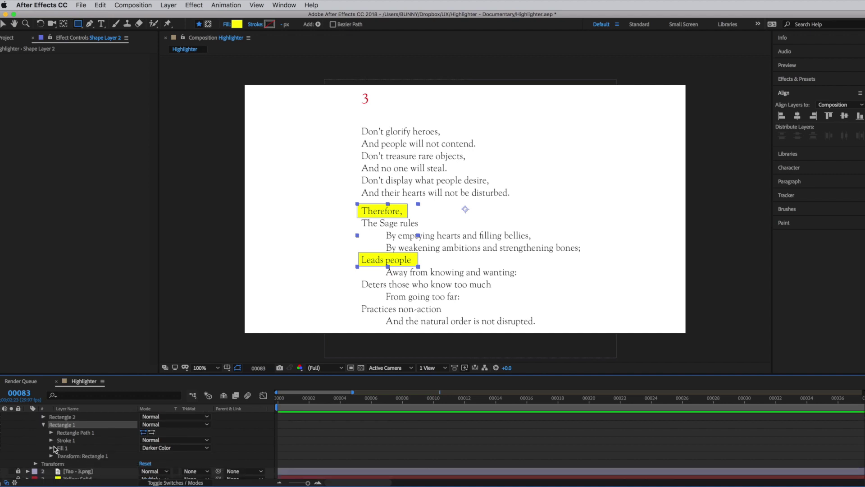
left_click(51, 456)
scroll(52, 457, "down", 3)
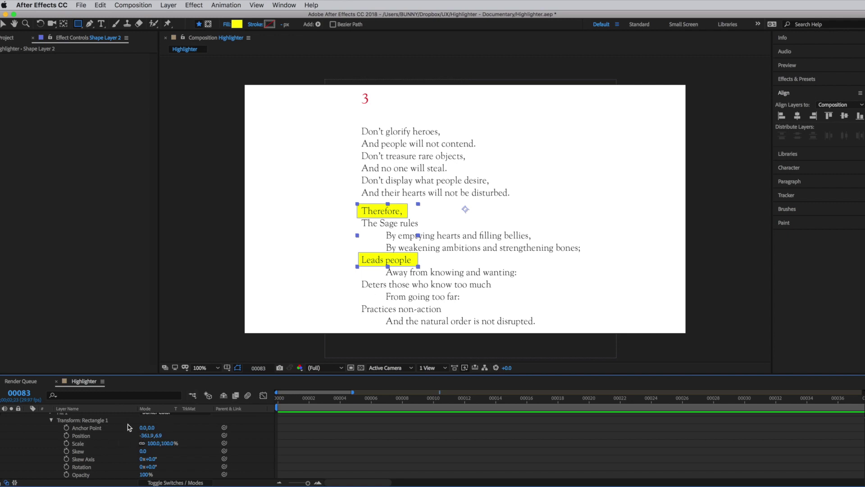
scroll(116, 428, "up", 3)
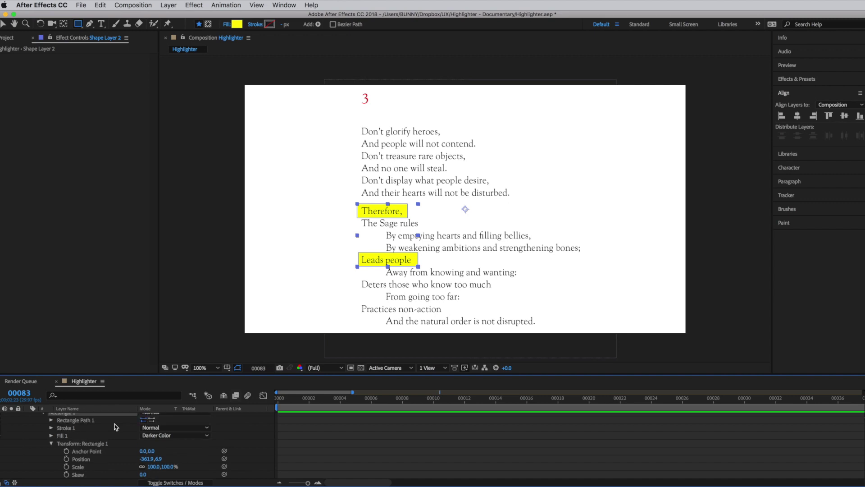
scroll(117, 427, "up", 1)
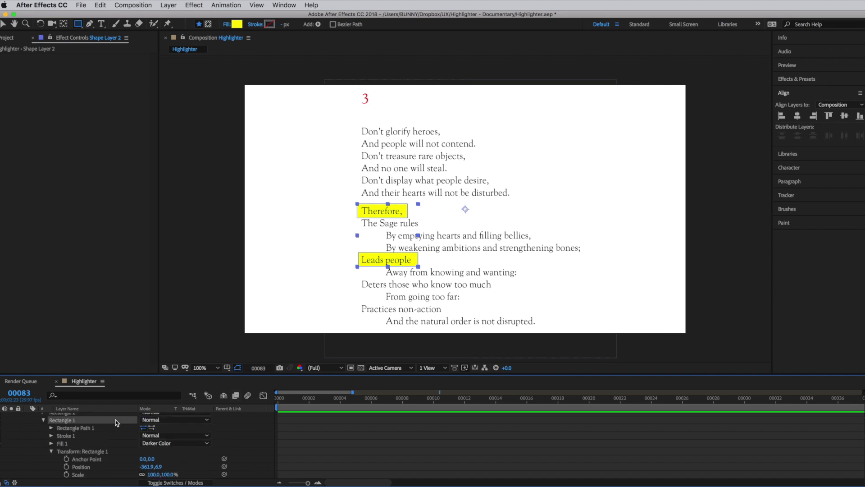
left_click(65, 25)
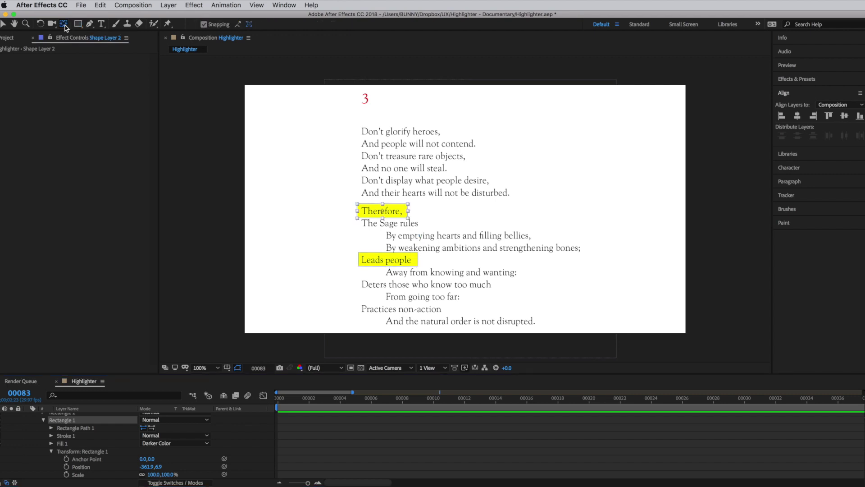
Step: Move Rectangle 1's anchor point to the left edge of the 'Therefore,' highlight
left_click(383, 214)
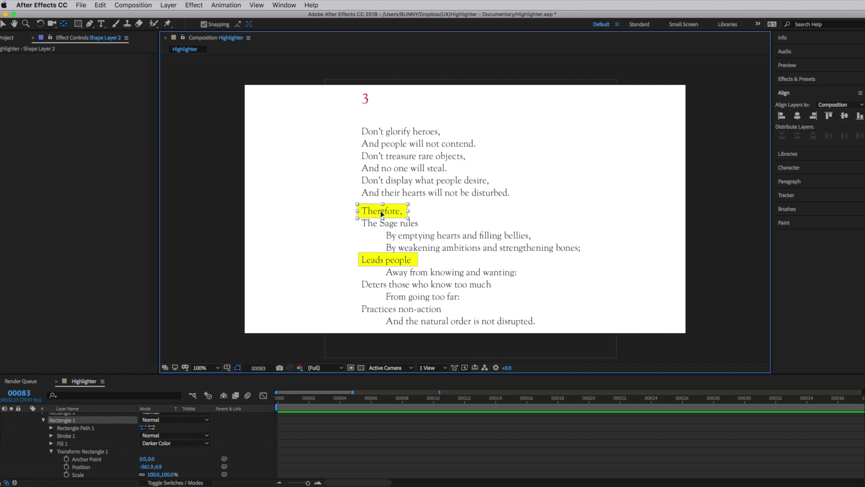
left_click_drag(380, 210, 361, 212)
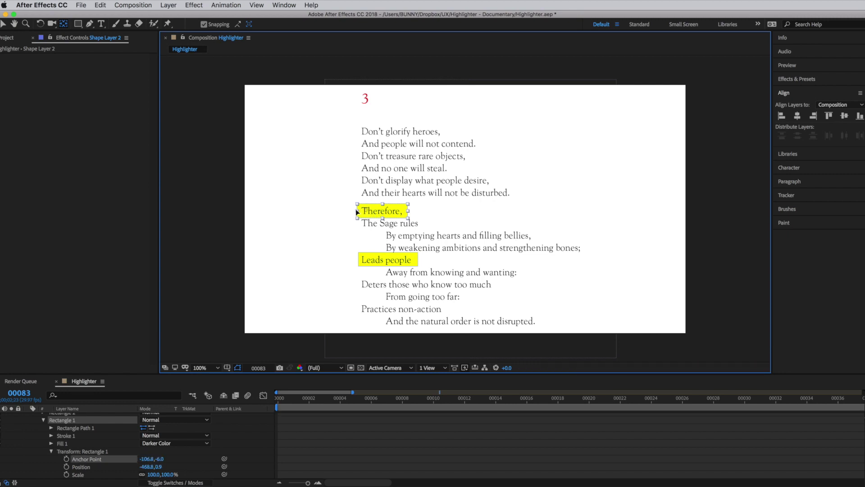
left_click_drag(357, 211, 360, 215)
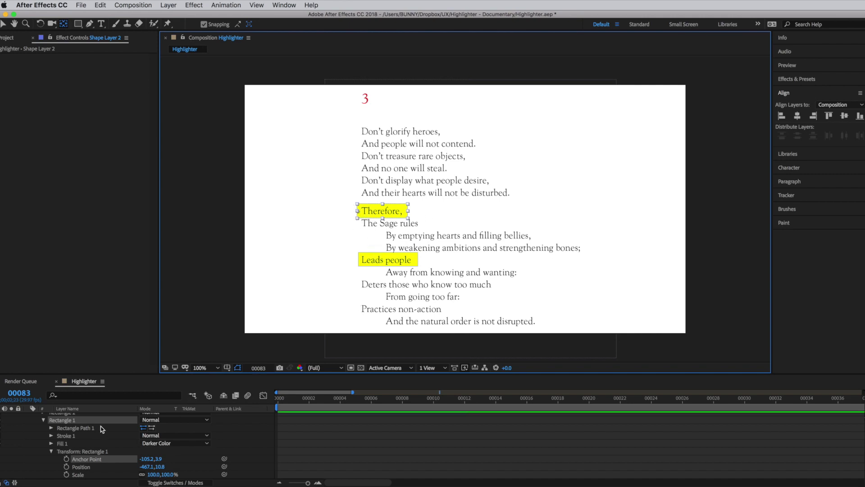
scroll(74, 456, "down", 2)
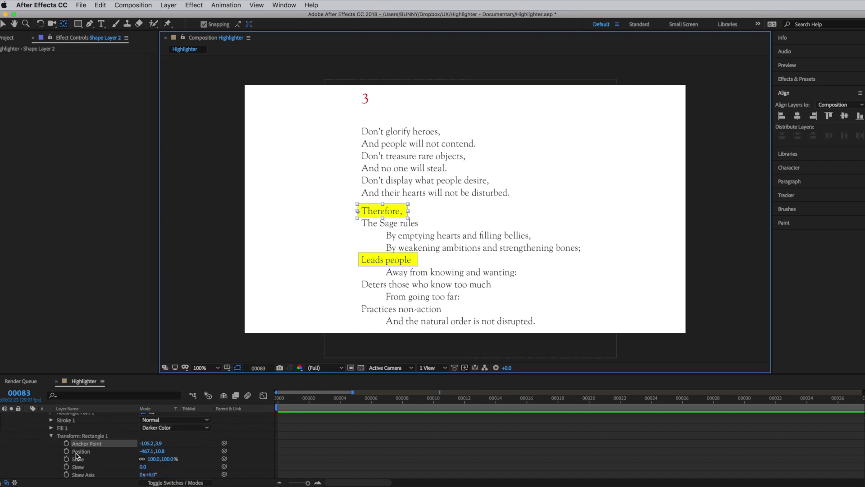
left_click(143, 459)
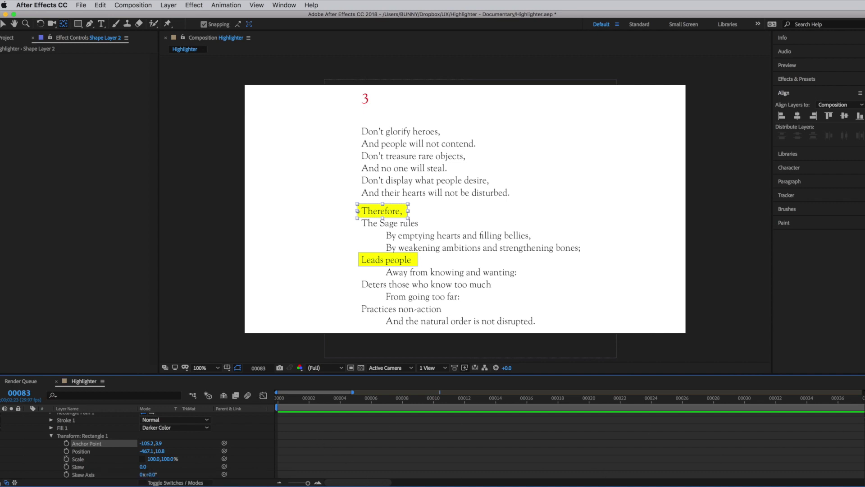
Step: At frame 0, keyframe Rectangle 1's Scale at 0.0,100.0% so the highlight has zero width
left_click(355, 399)
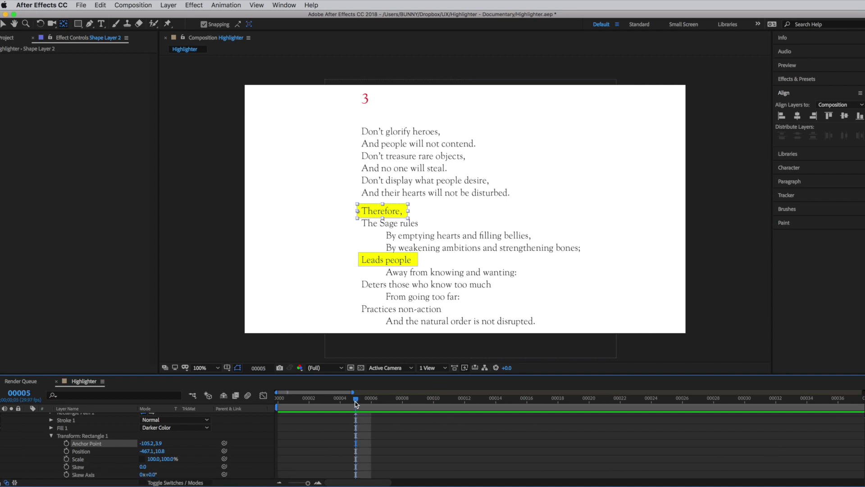
left_click_drag(356, 403, 257, 412)
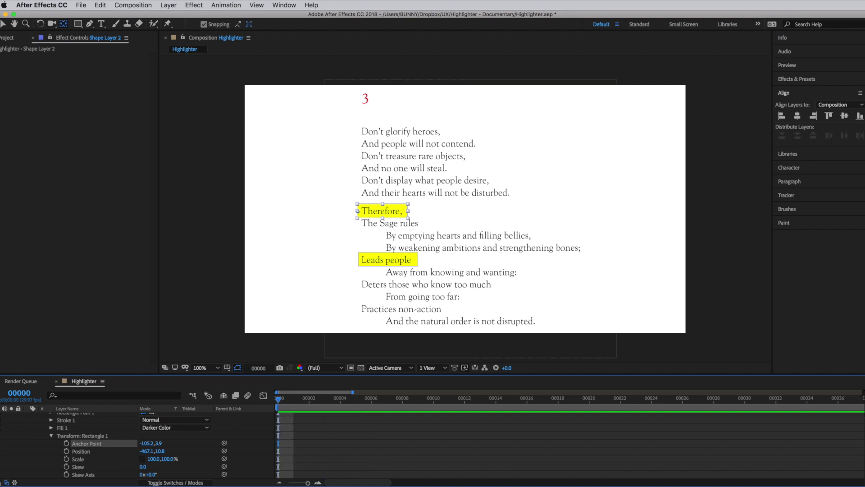
left_click(66, 459)
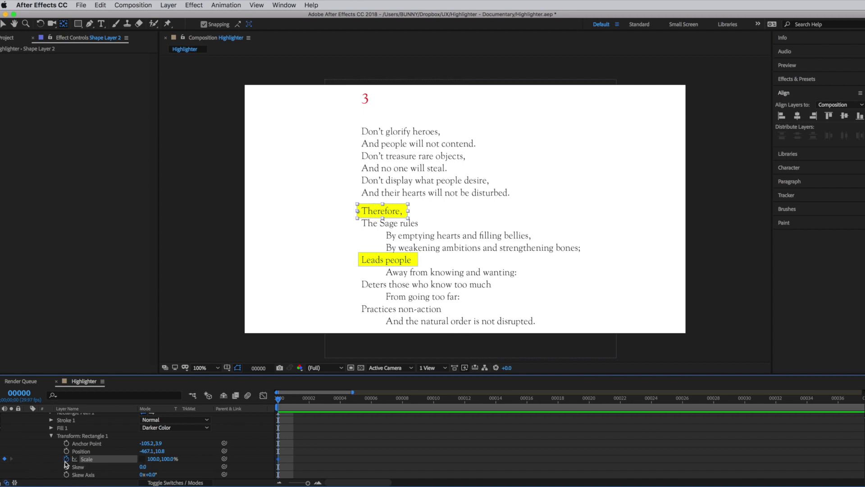
left_click(154, 459)
key("Return")
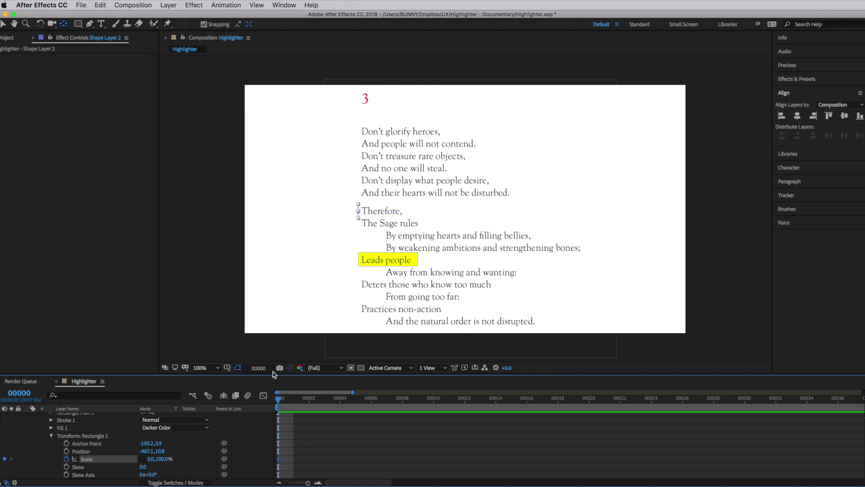
Step: At frame 12, set Rectangle 1's X scale back to 100%
left_click(264, 369)
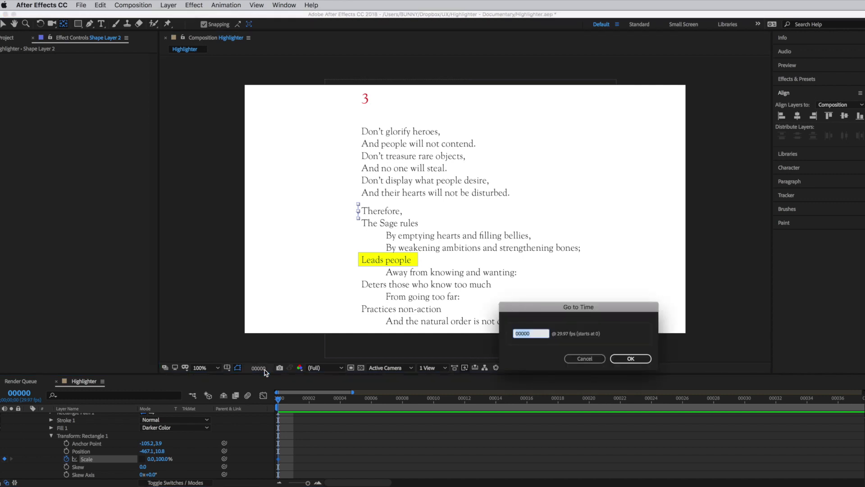
type("12")
key("Return")
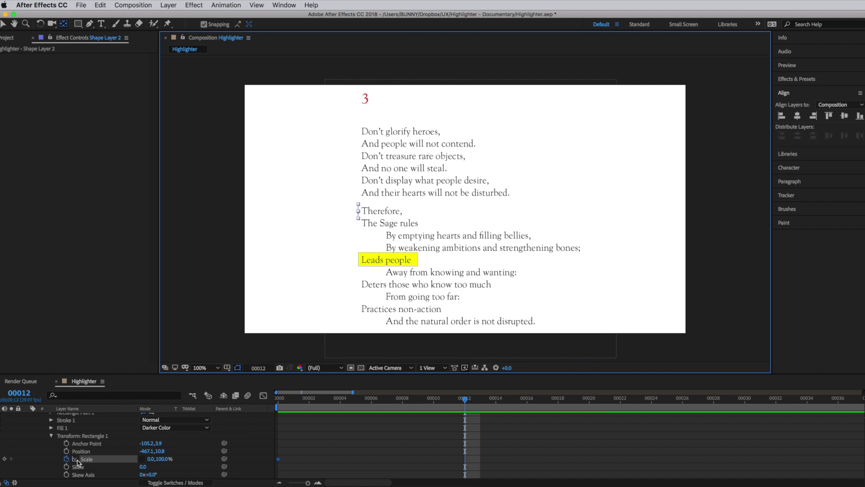
left_click(151, 458)
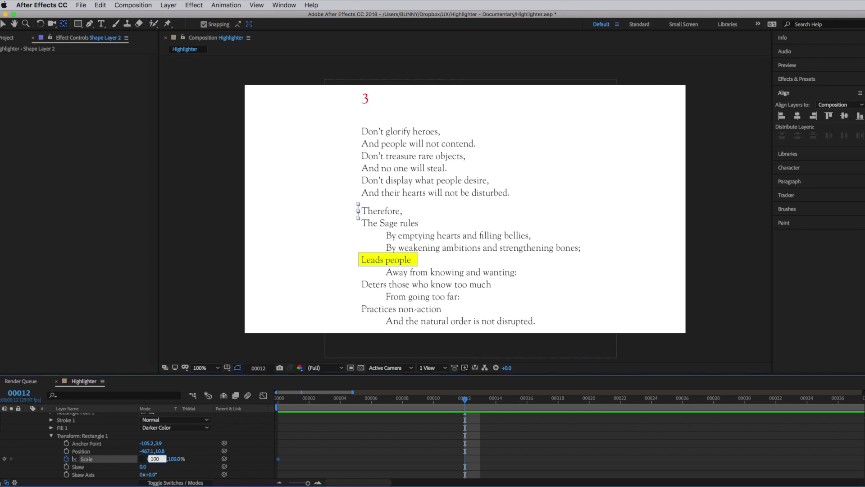
type("100")
key("Return")
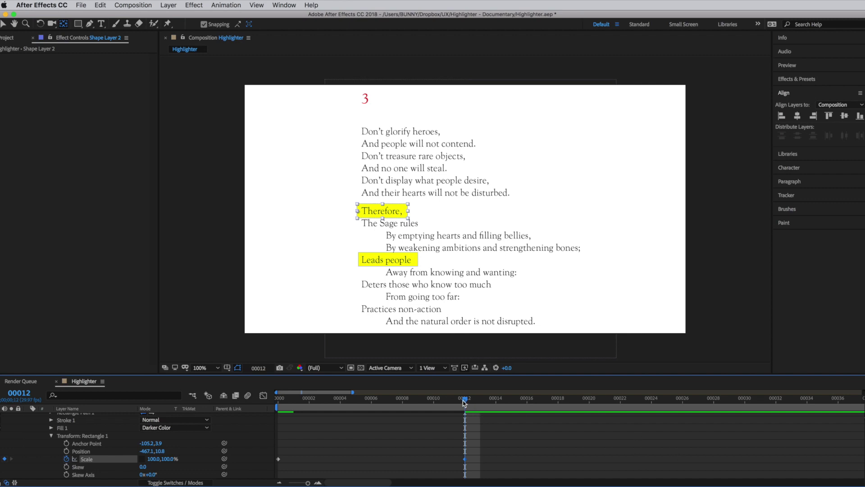
Step: Rewind to frame 0 and preview the highlight wipe-on
left_click_drag(465, 402, 272, 404)
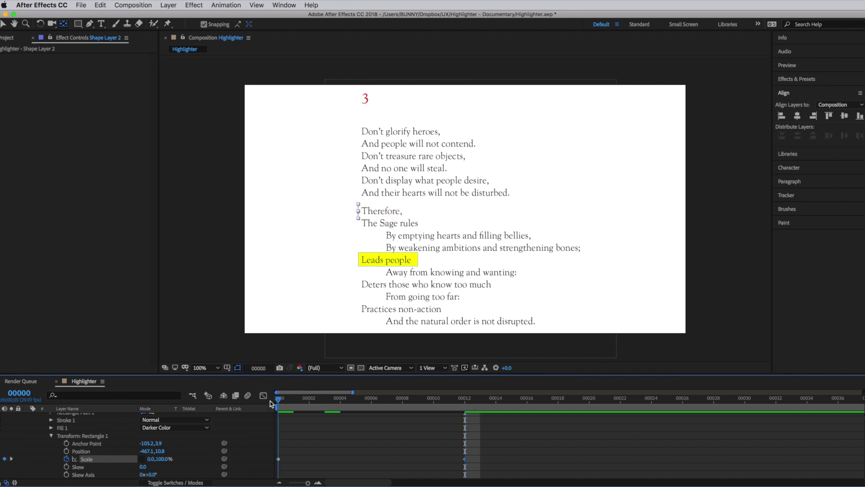
key("space")
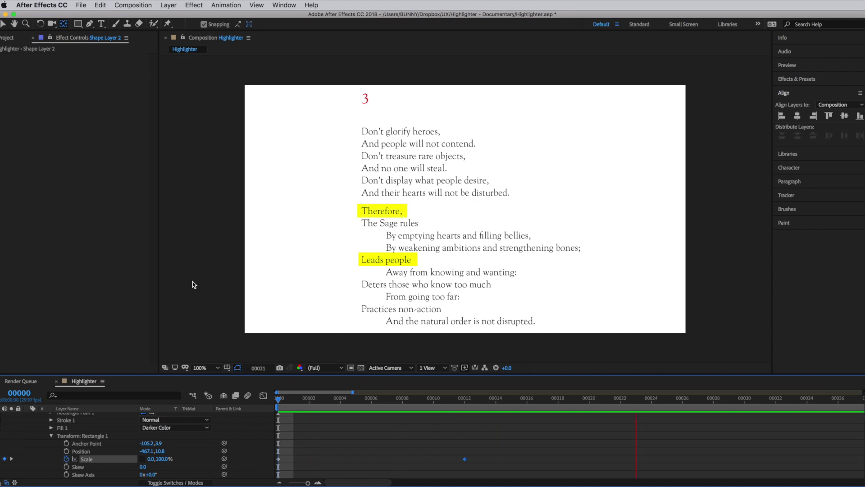
key("space")
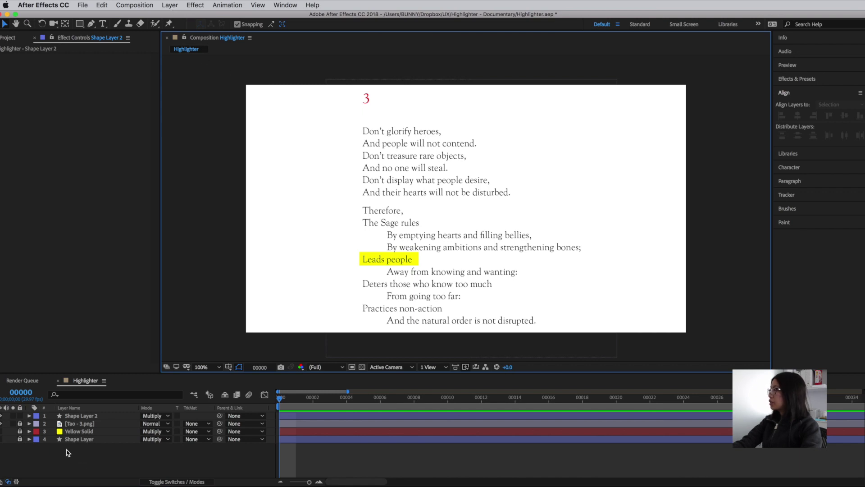
Step: Hide the 'Leads people' highlight and add a 1920×1080 yellow solid, Yellow Solid 4
left_click(7, 418)
left_click(2, 416)
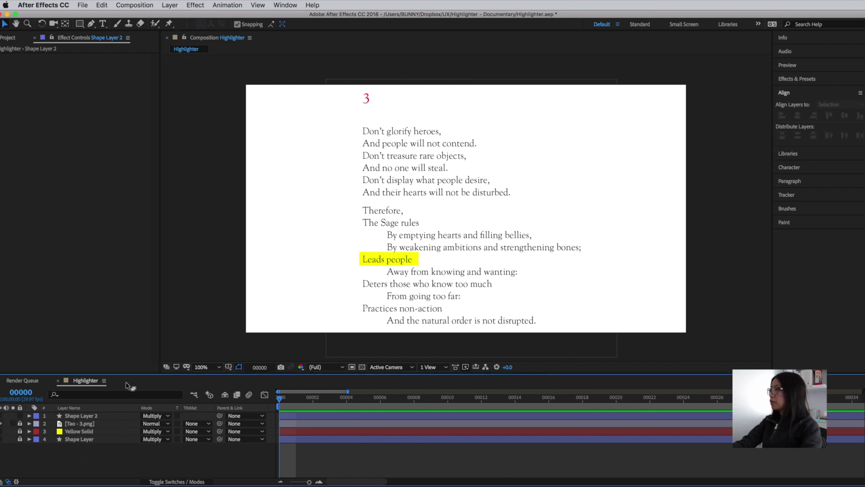
left_click(169, 4)
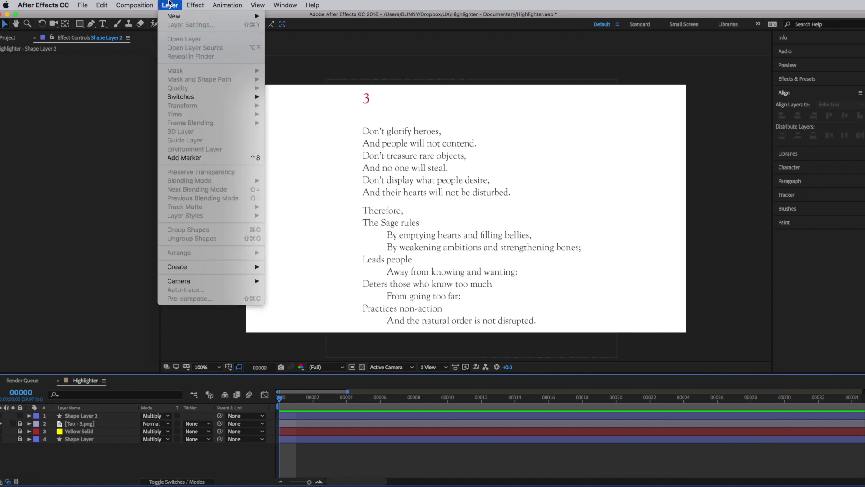
mouse_move(175, 17)
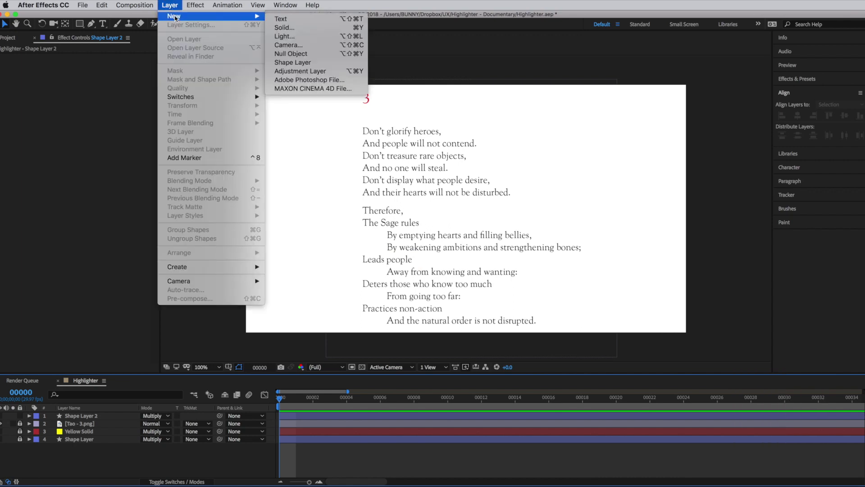
left_click(338, 28)
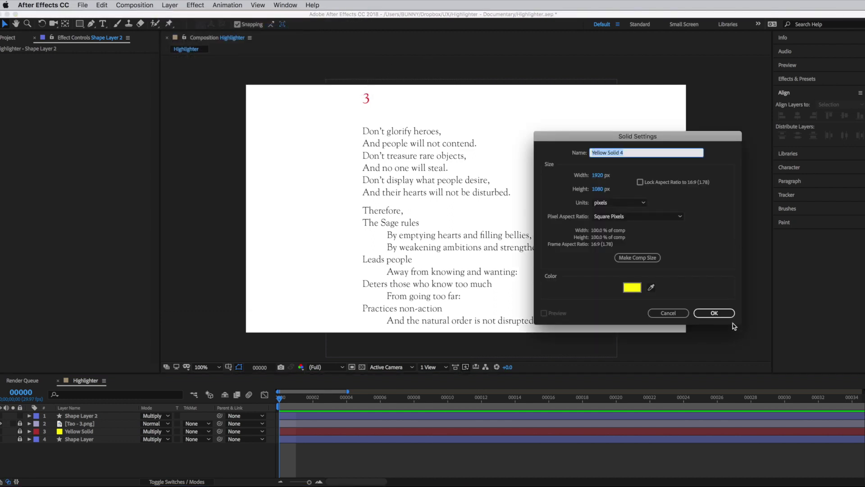
left_click(633, 287)
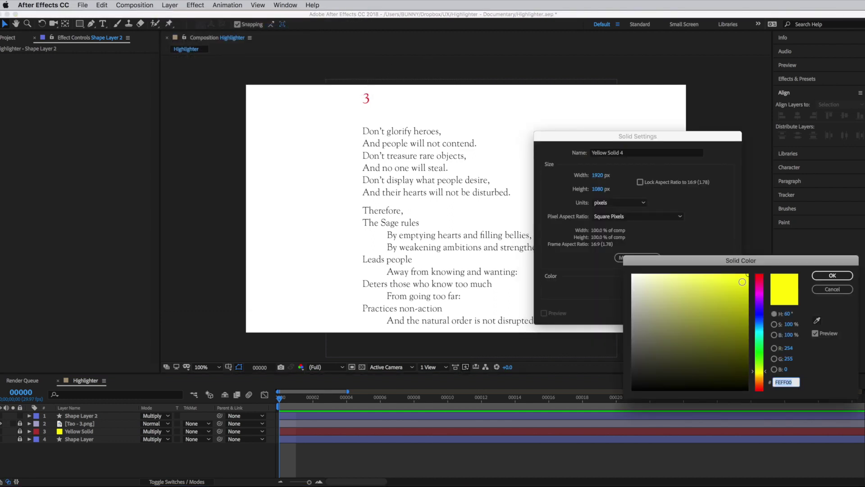
left_click(833, 276)
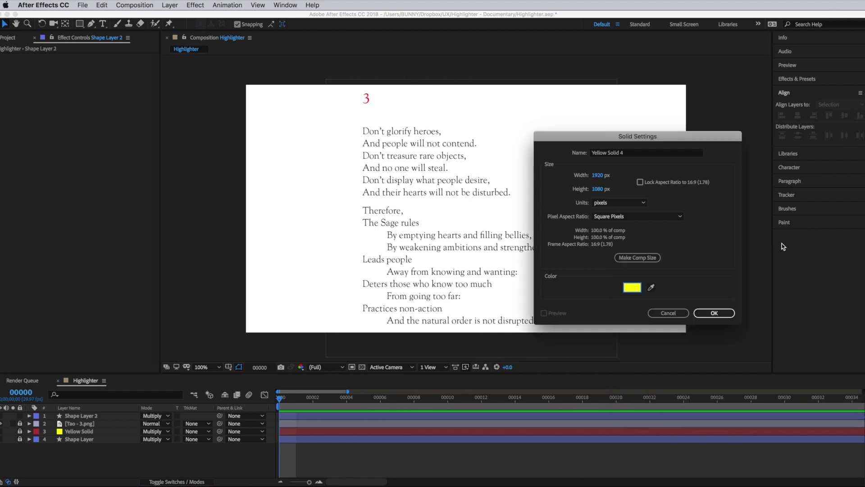
left_click(717, 315)
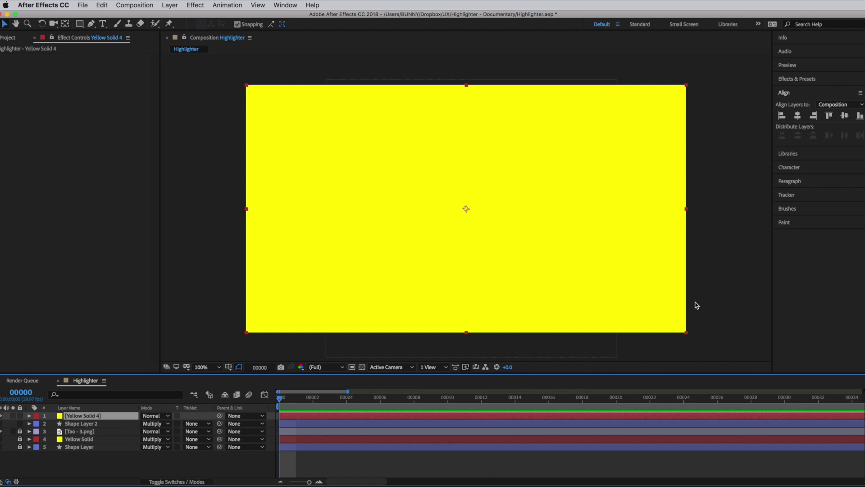
Step: Apply Generate > Stroke to Yellow Solid 4 with Paint Style set to Reveal Original Image
left_click(193, 4)
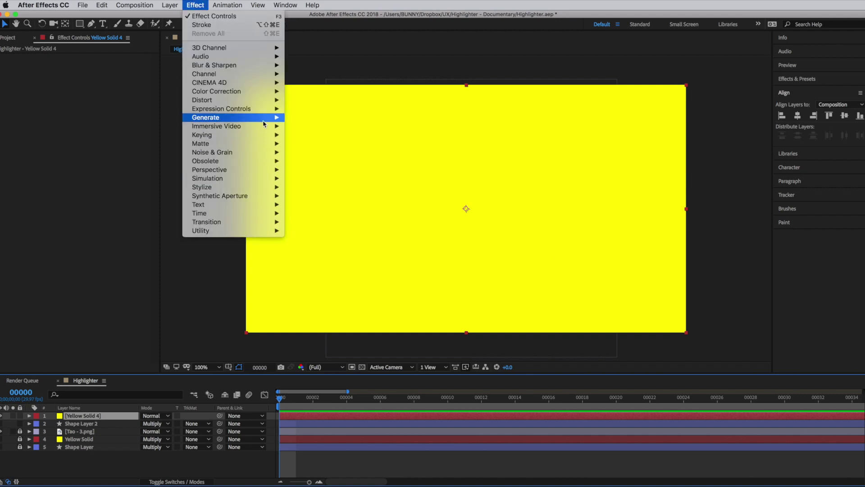
mouse_move(265, 118)
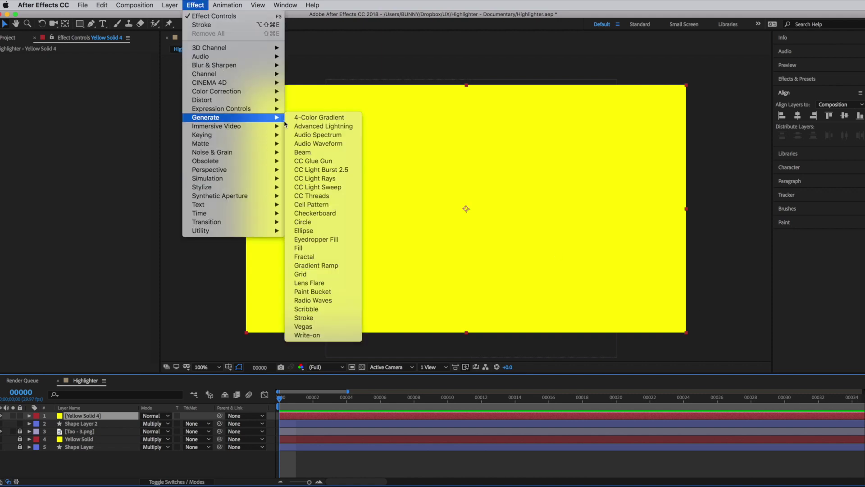
left_click(342, 320)
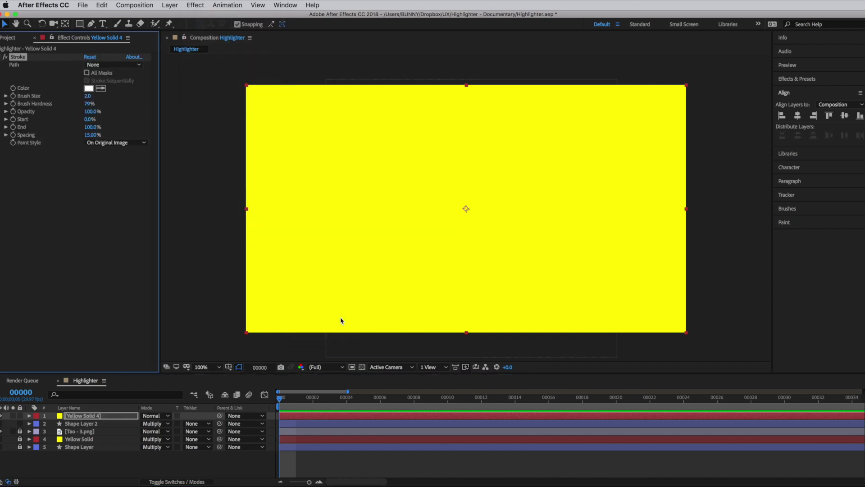
left_click(138, 142)
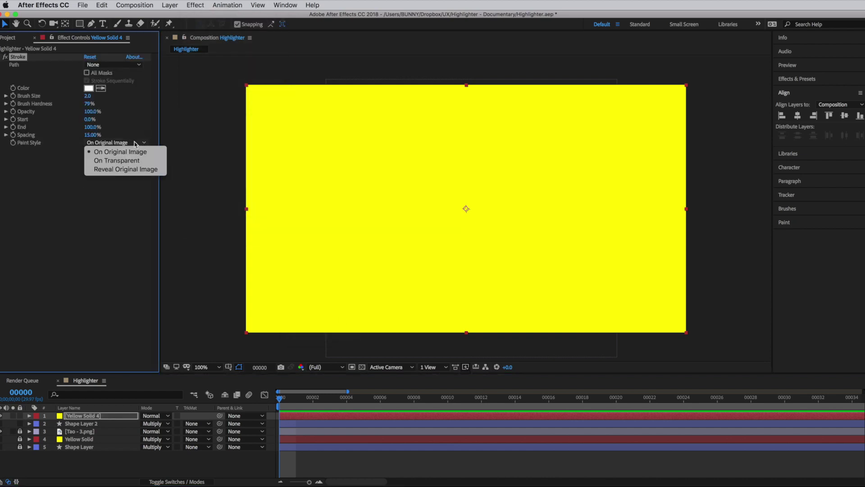
left_click(149, 169)
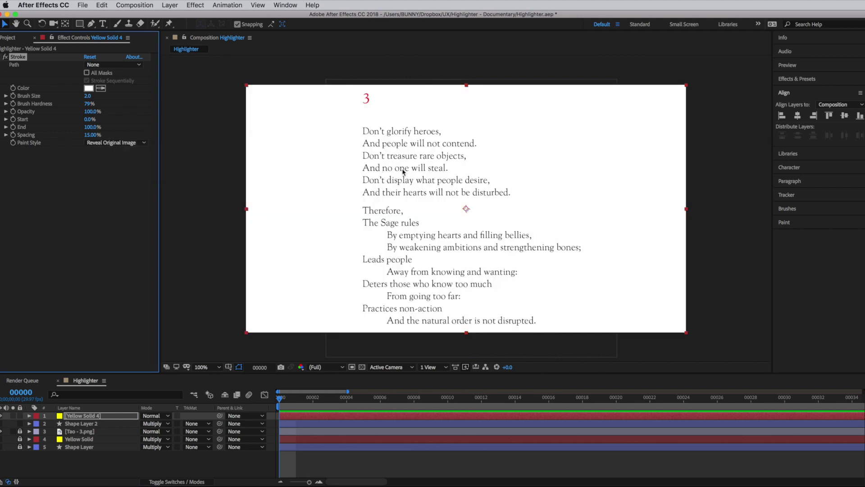
Step: Draw a mask path on Yellow Solid 4 along the line 'Deters those who know too much'
left_click(91, 24)
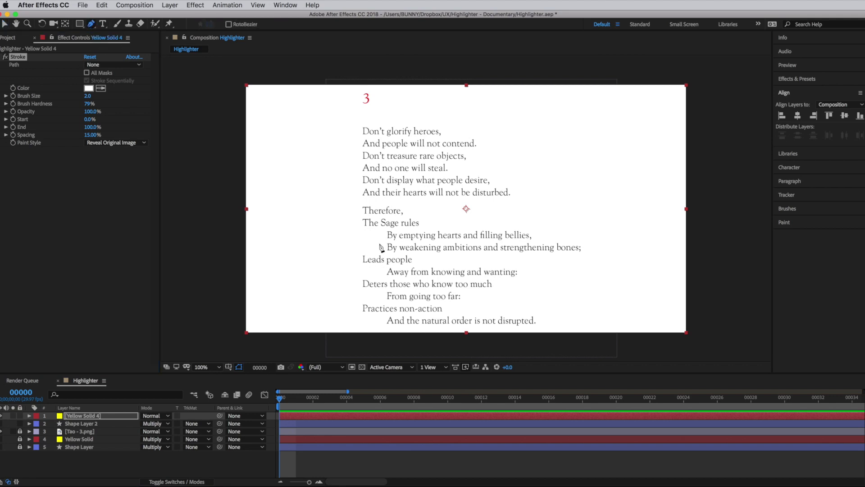
left_click(364, 284)
left_click(413, 283)
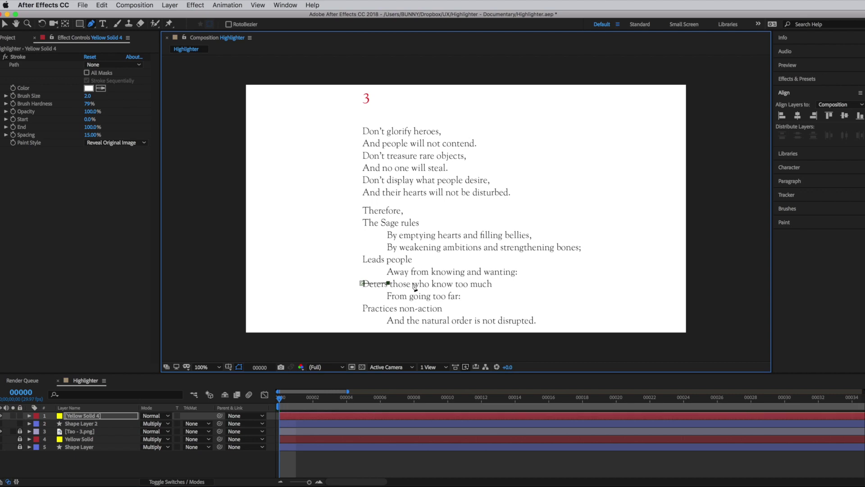
left_click(449, 285)
left_click(476, 285)
left_click(493, 285)
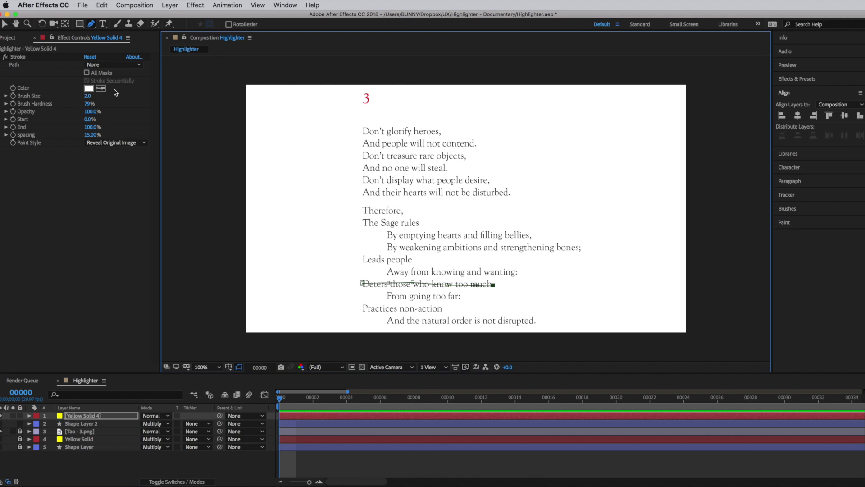
Step: Set the Stroke effect's path to Mask 1 and its brush size to 16.1
left_click(137, 67)
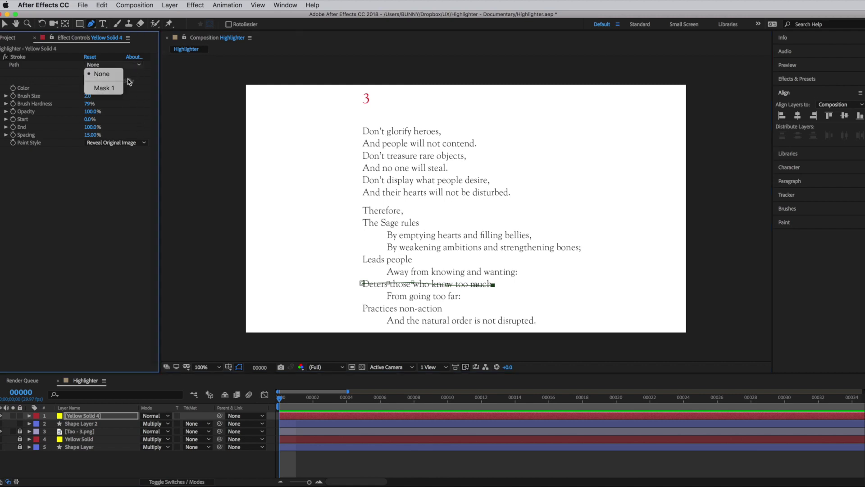
left_click(120, 89)
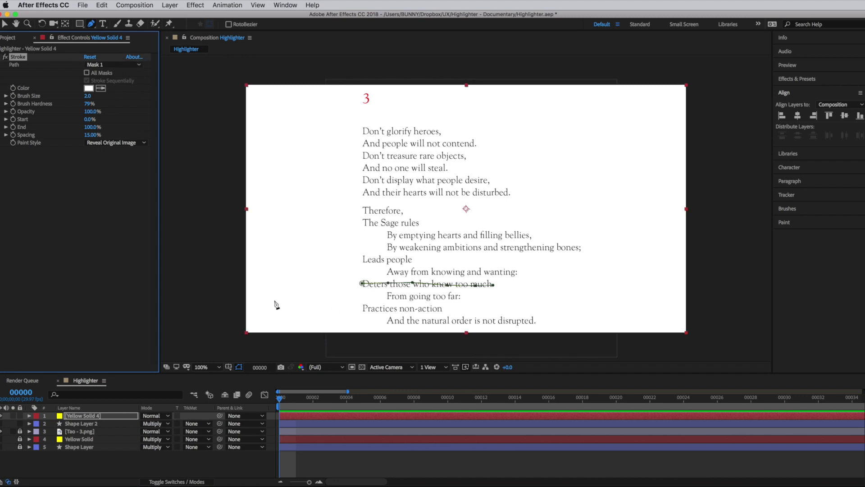
left_click_drag(87, 98, 163, 110)
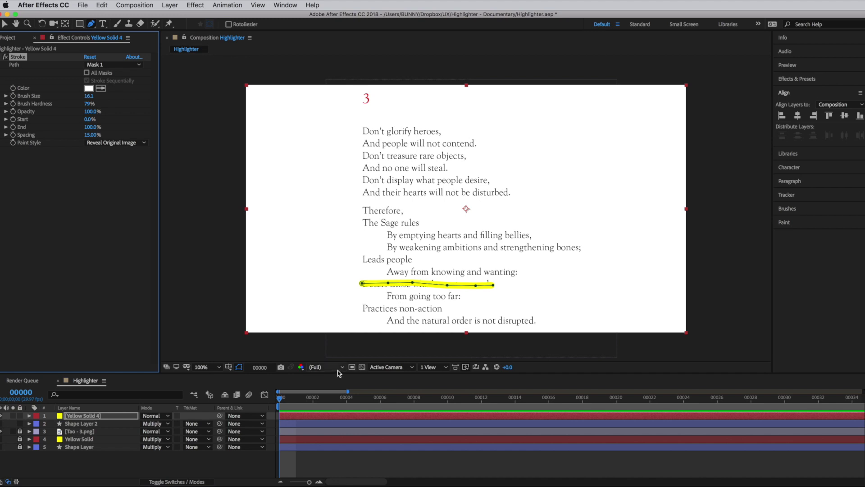
Step: Set Yellow Solid 4's blend mode to Multiply, then deselect it with the Selection tool
left_click(157, 418)
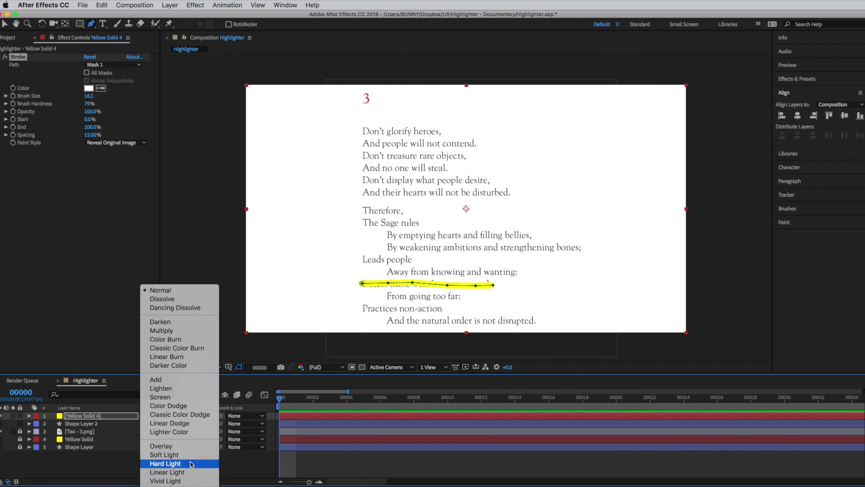
left_click(186, 330)
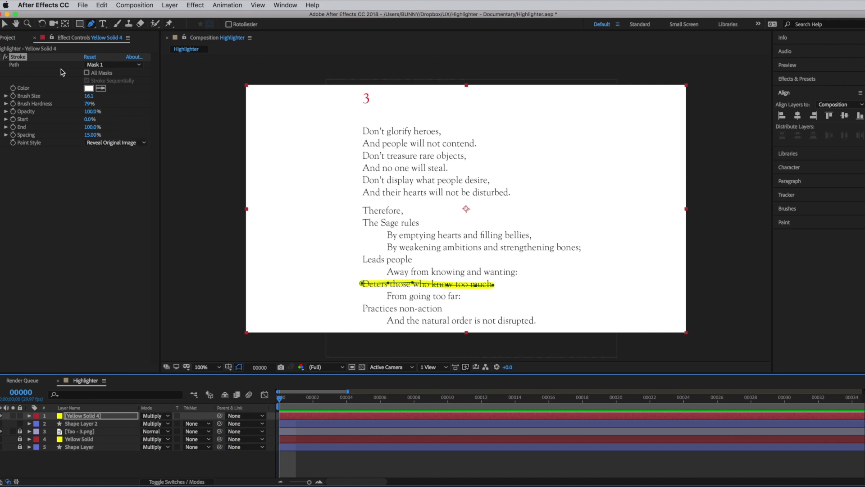
left_click(5, 23)
left_click(233, 221)
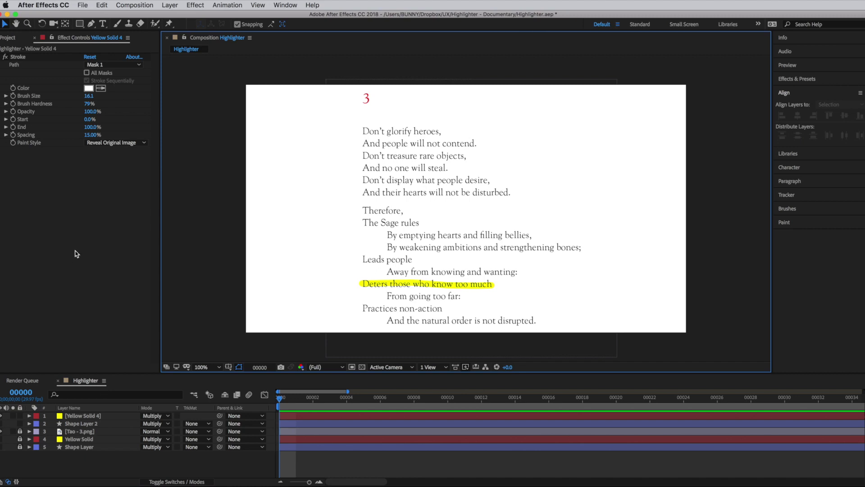
Step: Add a Stroke End keyframe of 0% at frame 0
left_click(281, 403)
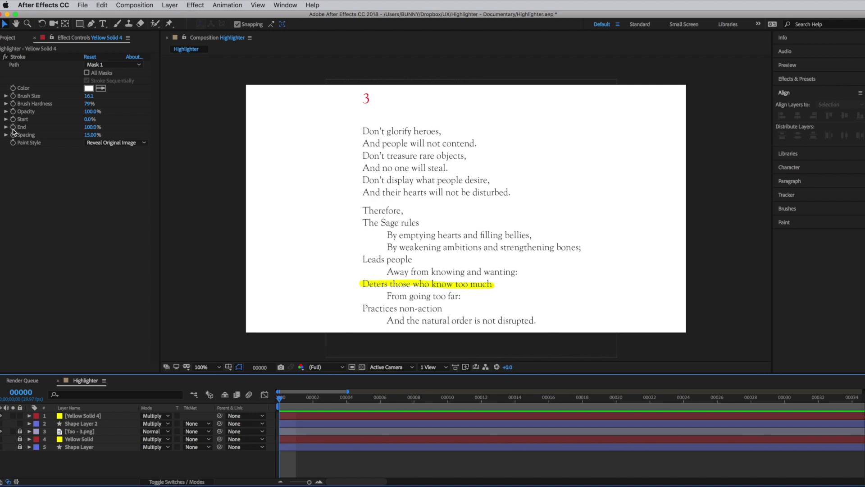
left_click(13, 129)
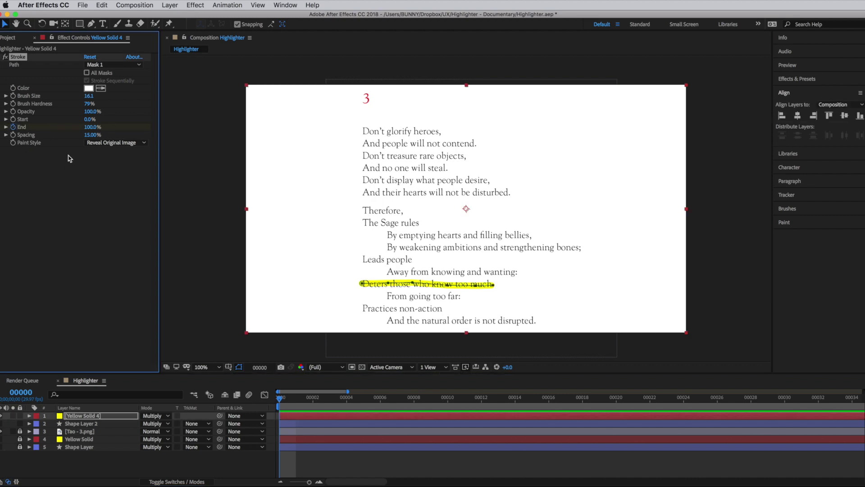
left_click(89, 128)
type("0")
key("Return")
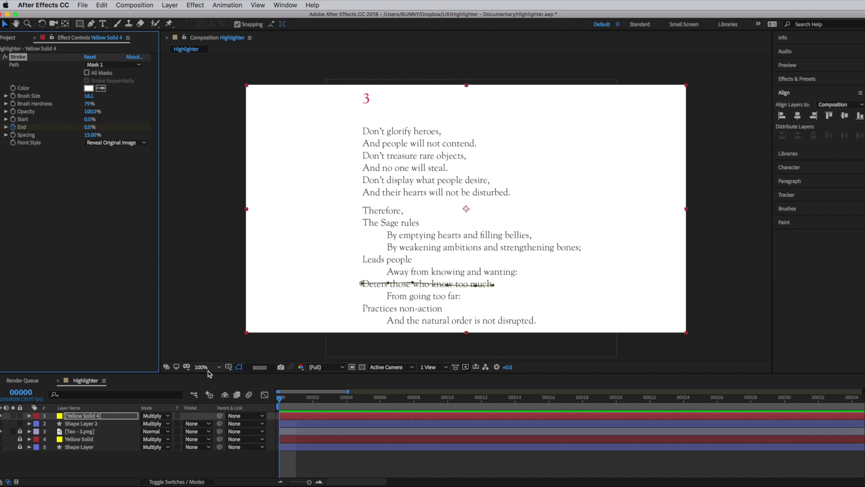
Step: Add a Stroke End keyframe of 100% at frame 12
left_click(256, 368)
type("12")
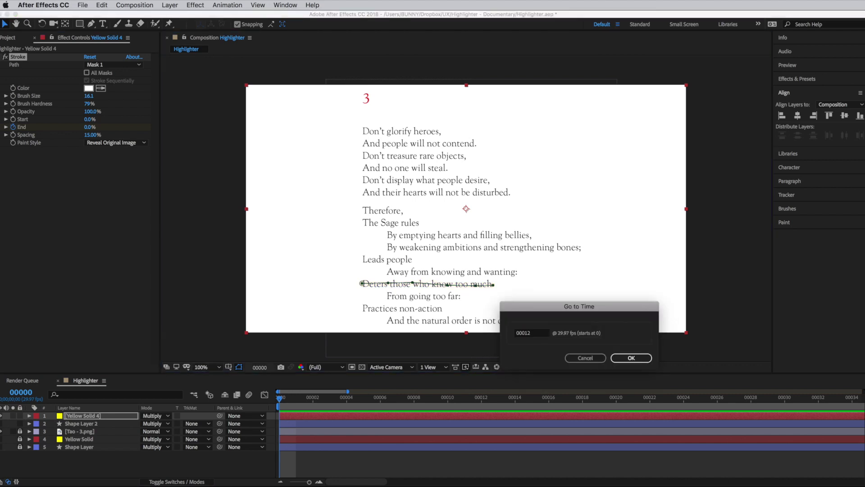
key("Return")
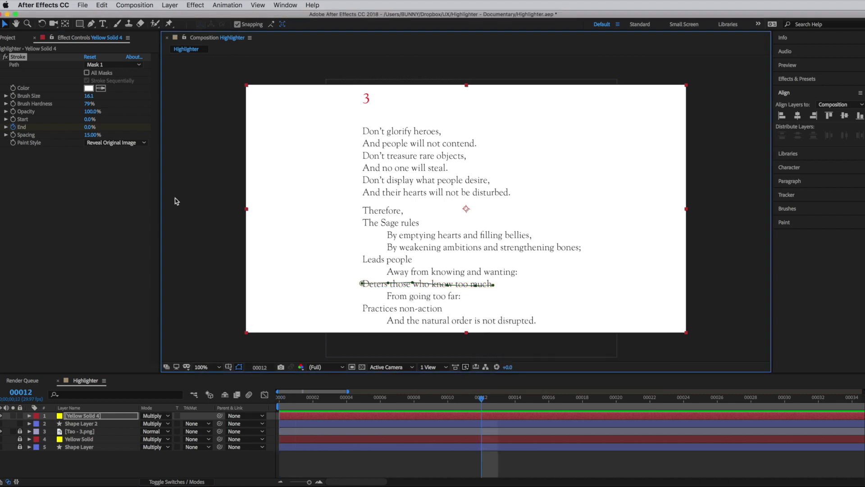
left_click(87, 128)
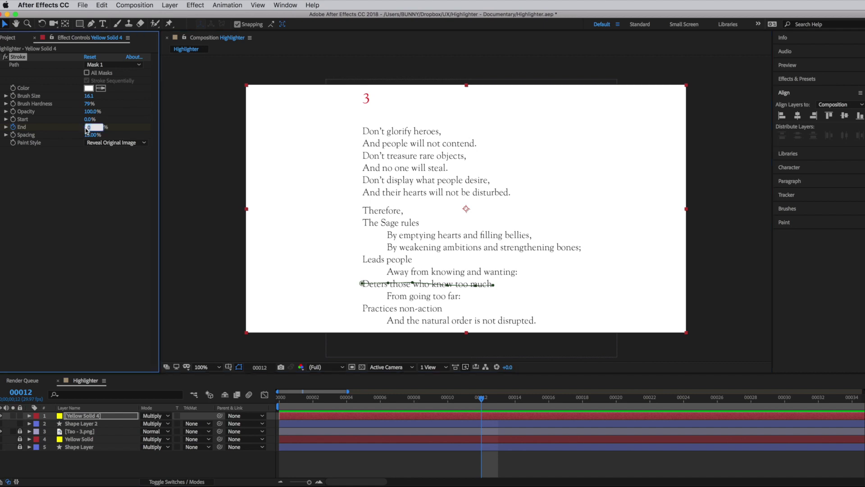
type("100")
key("Return")
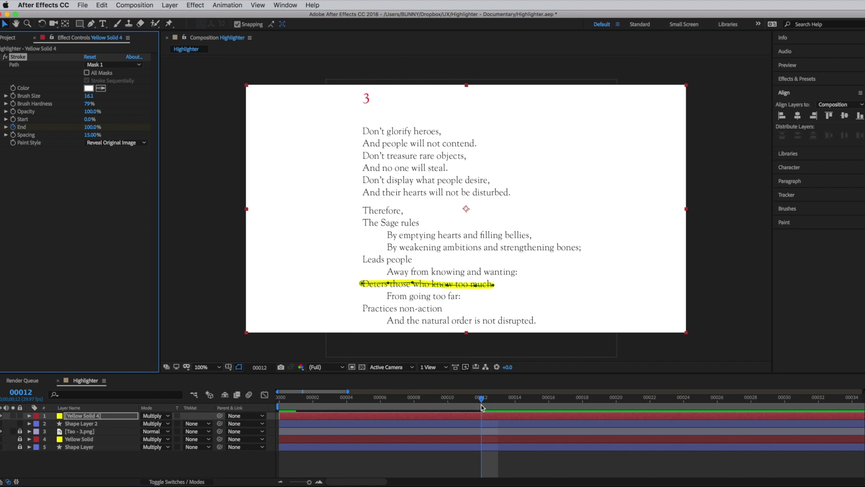
Step: Preview the highlight animation from frame 0
left_click_drag(482, 398, 347, 399)
left_click(284, 410)
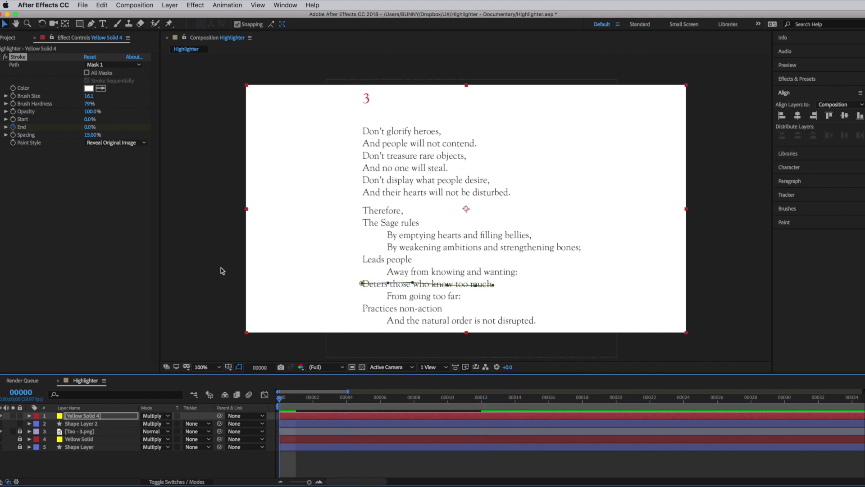
key("space")
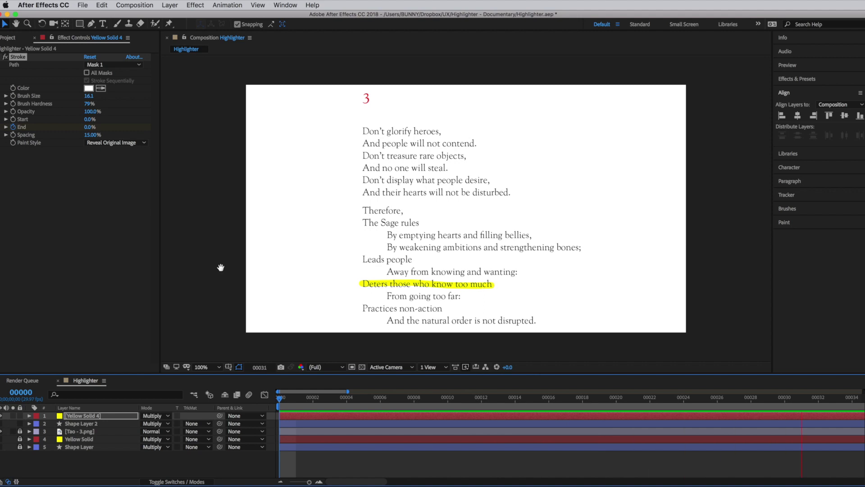
key("space")
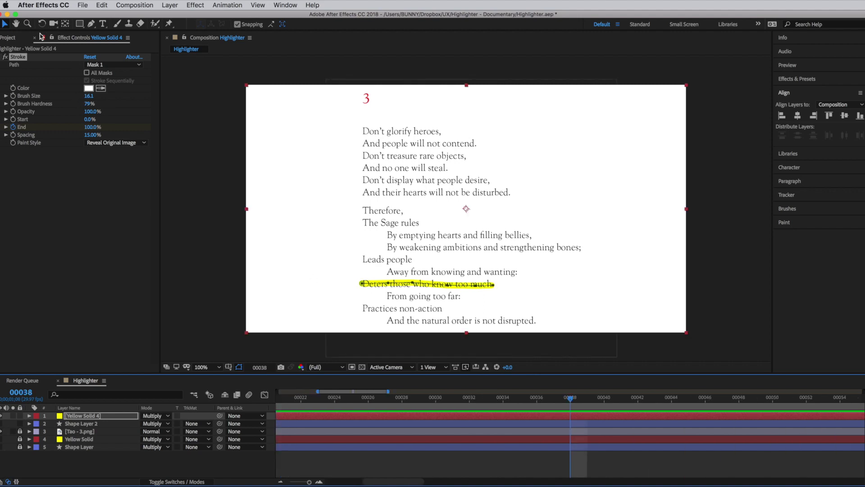
Step: Make Shape Layer 2 visible again and return the playhead to frame 0
left_click(211, 146)
key("space")
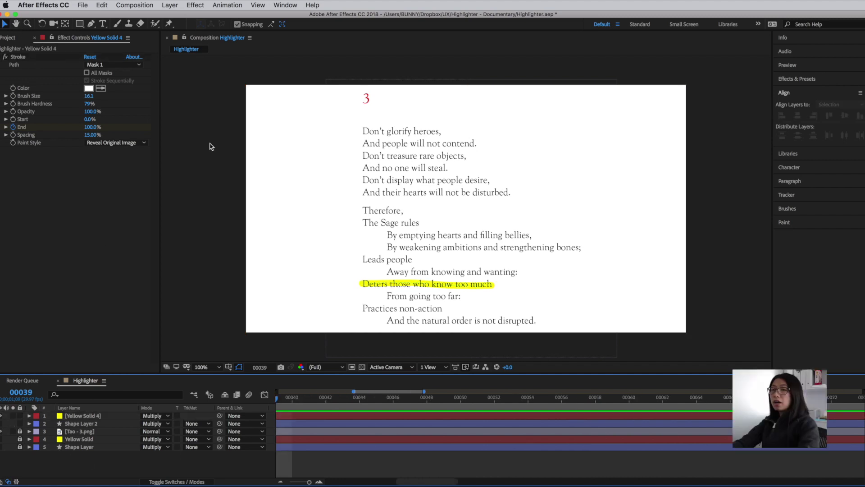
left_click(1, 424)
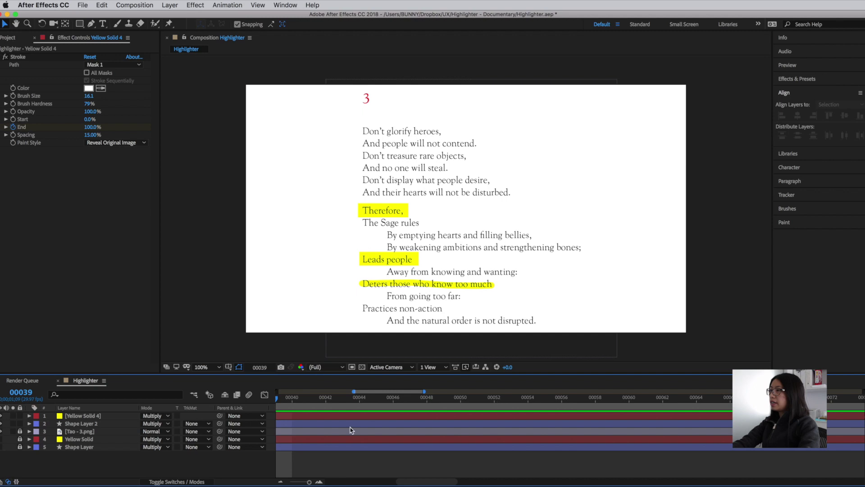
left_click_drag(419, 482, 347, 484)
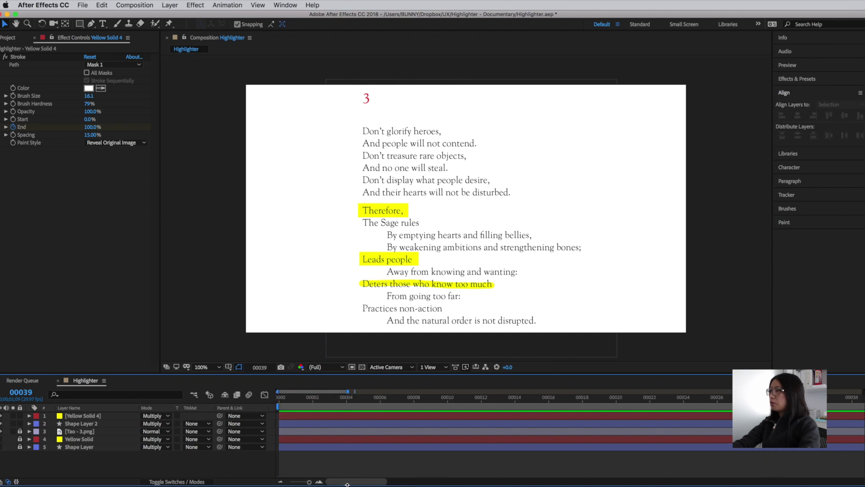
left_click(296, 398)
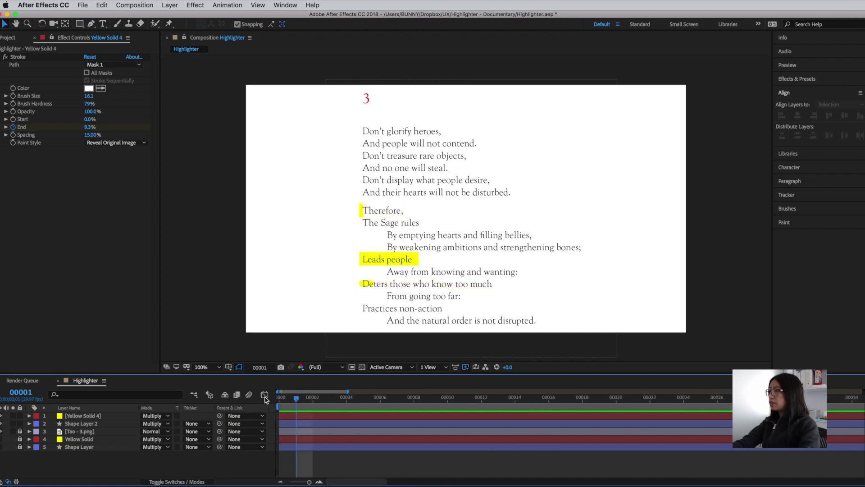
key("Home")
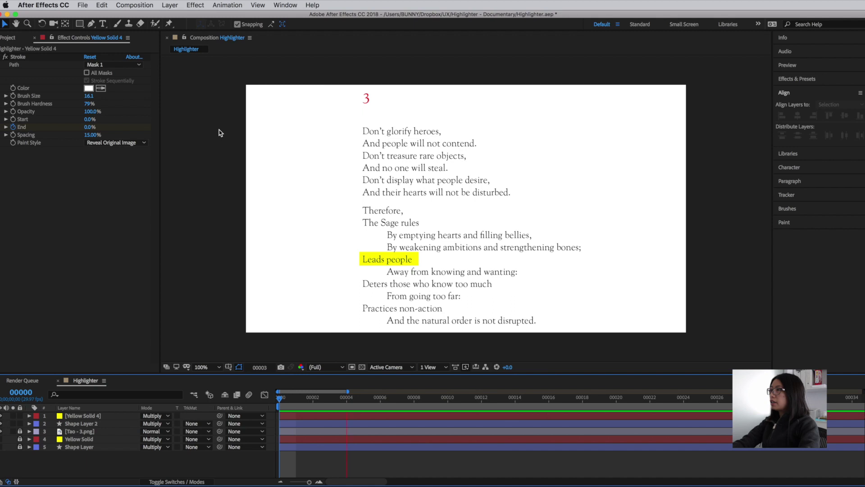